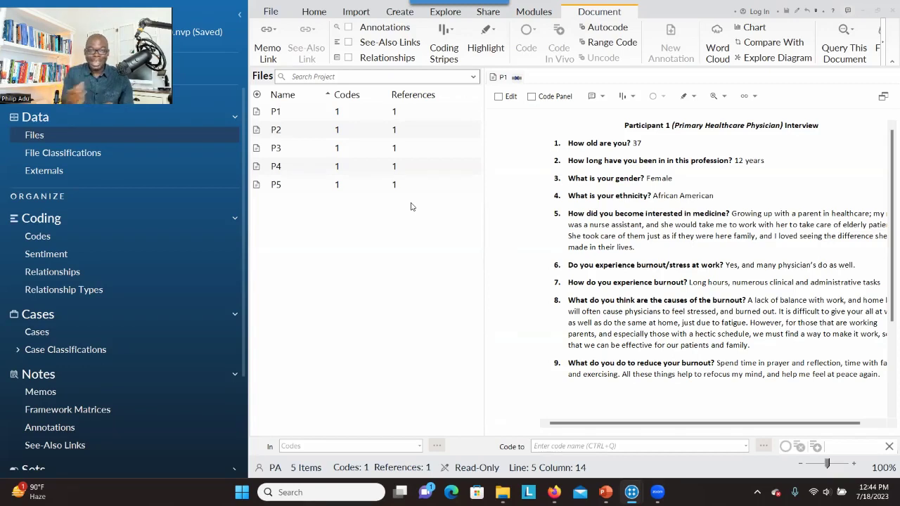
Step: Close the current document view and reopen the P1 interview from the project's files
key("ctrl+F4")
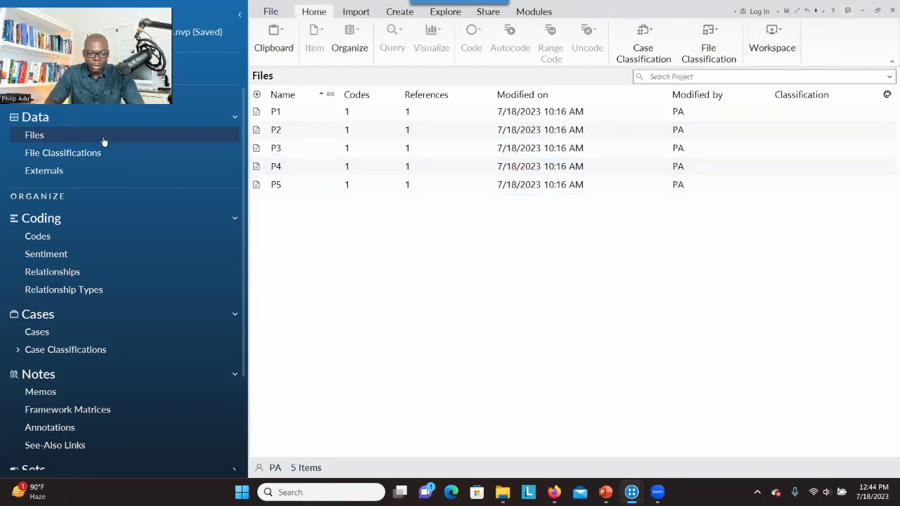
left_click(293, 113)
double_click(292, 113)
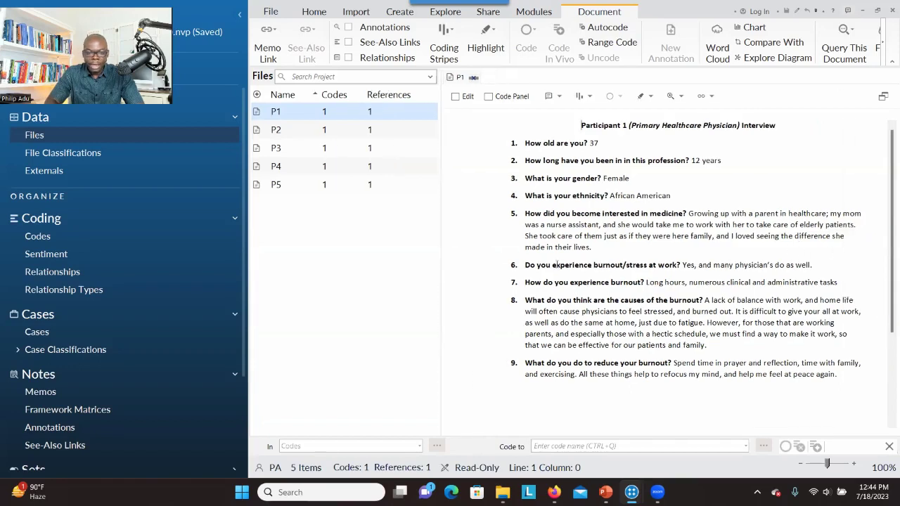
Step: Show the project's codes beside the P1 interview and widen the name column to fit the full code names
left_click(87, 241)
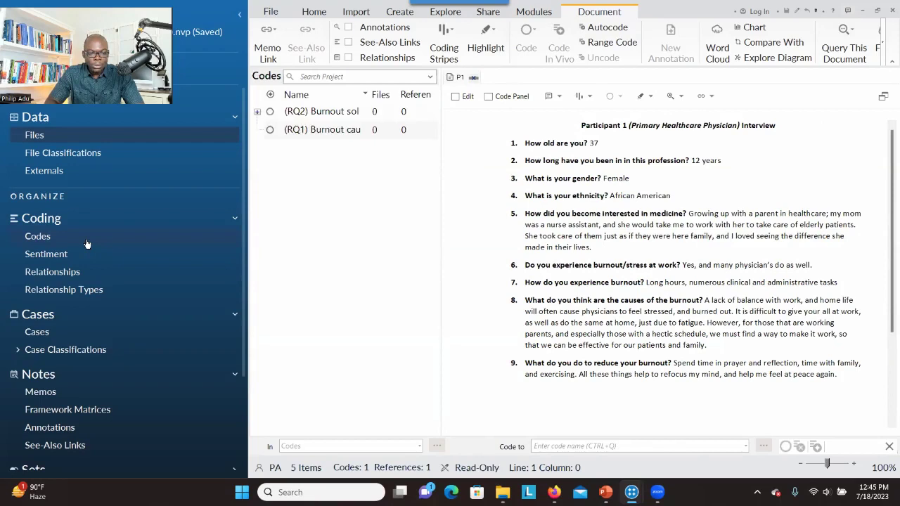
left_click(257, 112)
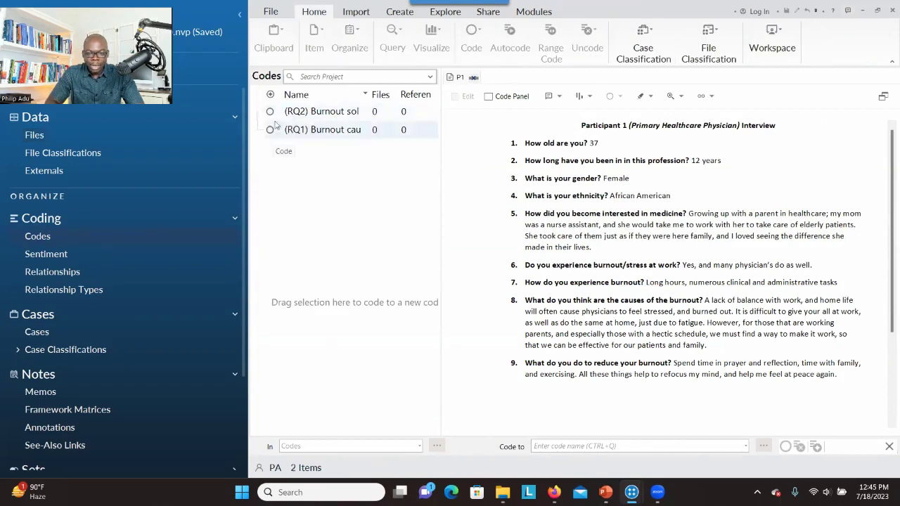
double_click(376, 94)
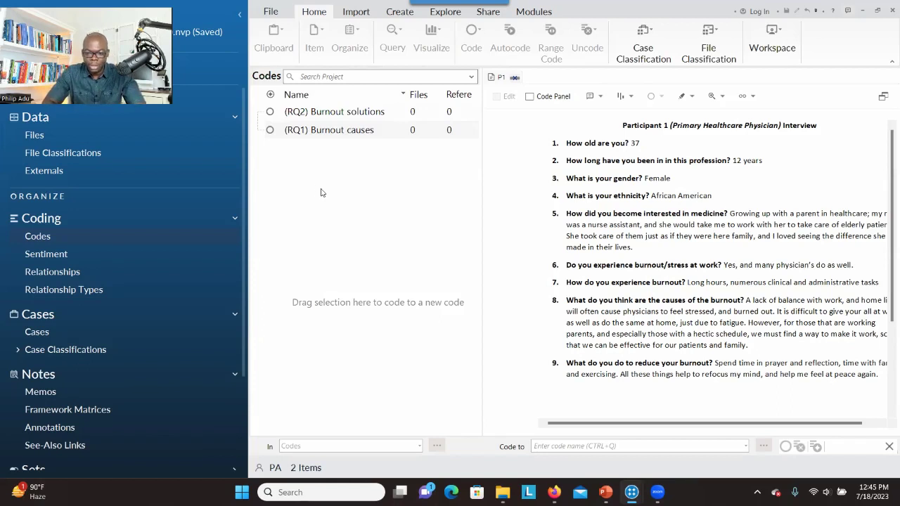
Step: Code the first sentence of the answer to question 5 to a new child code "Having numerous work-related tasks" under "(RQ1) Burnout causes"
left_click(739, 236)
left_click_drag(729, 213, 884, 226)
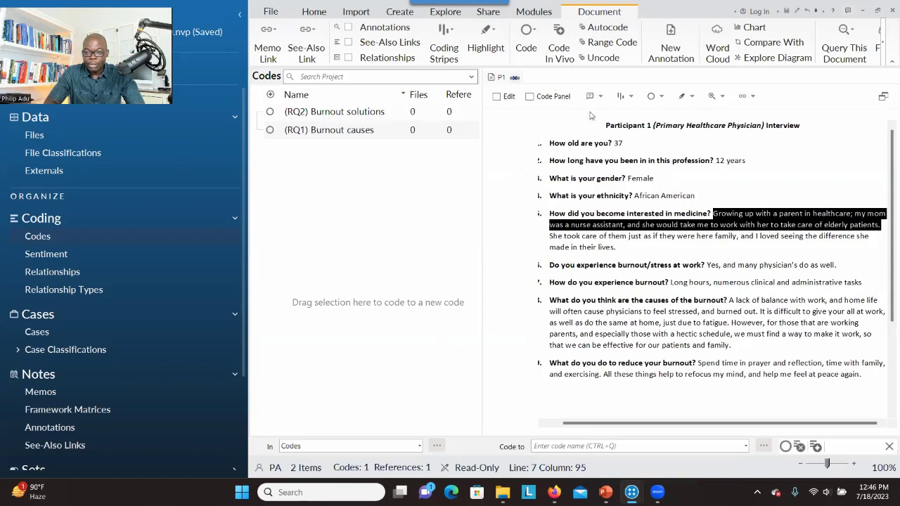
left_click(531, 42)
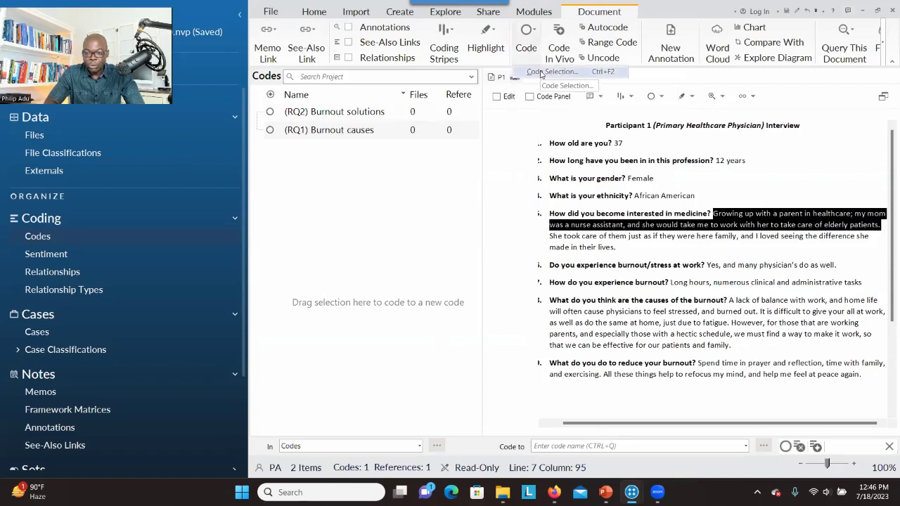
left_click(542, 73)
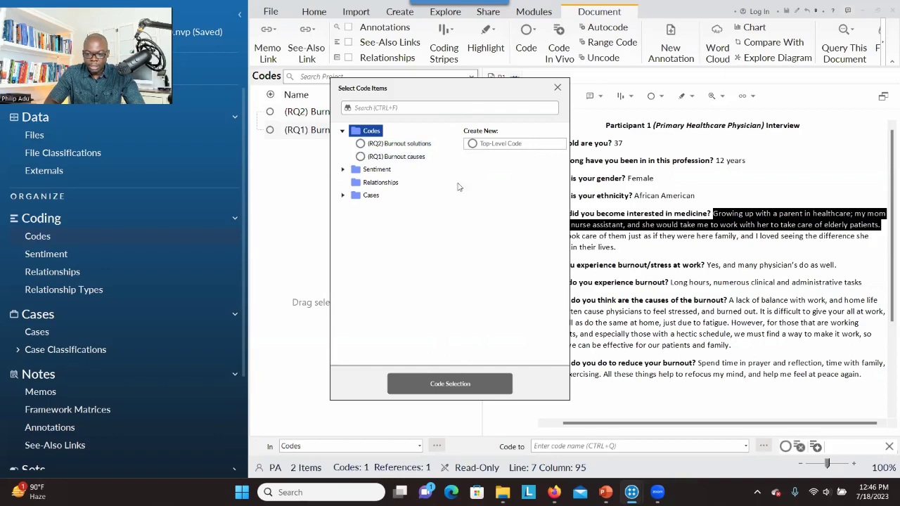
left_click(412, 158)
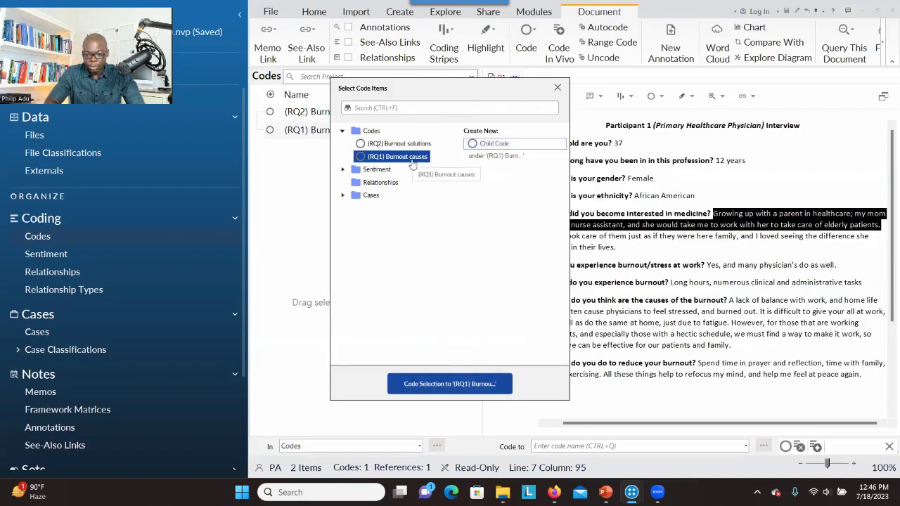
left_click(480, 144)
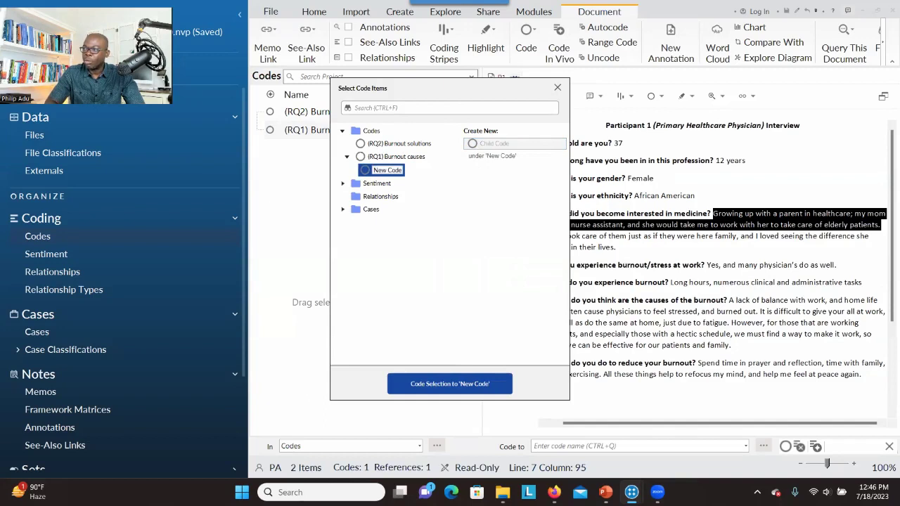
key("ctrl+v")
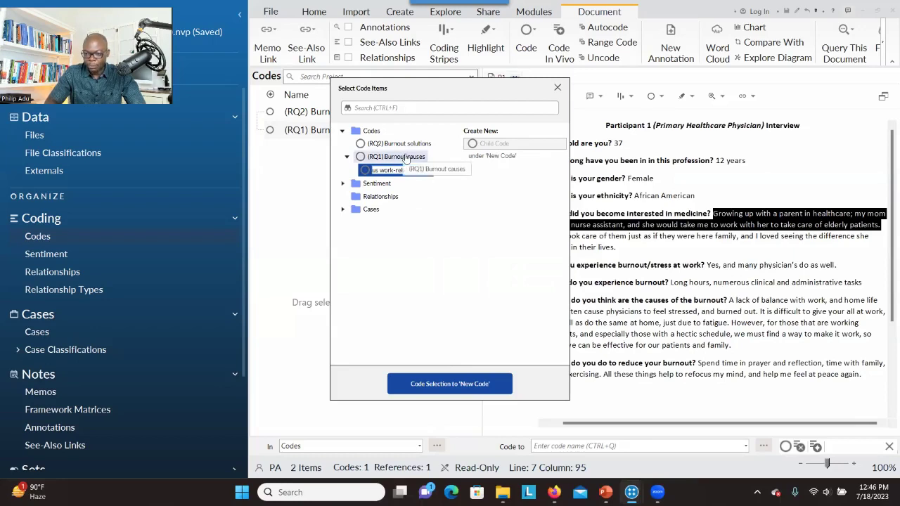
left_click(429, 386)
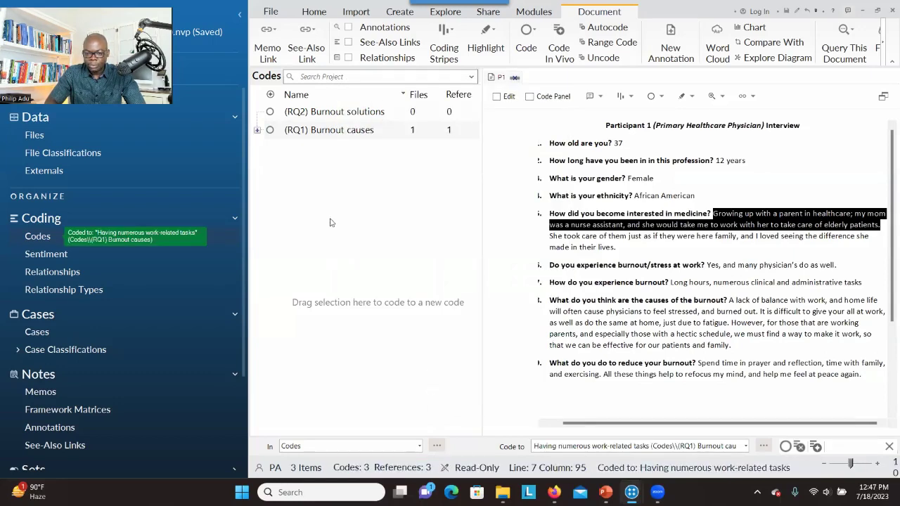
Step: Expand "(RQ1) Burnout causes", review the passage coded to "Having numerous work-related tasks", and return to P1 with its text deselected
left_click(258, 129)
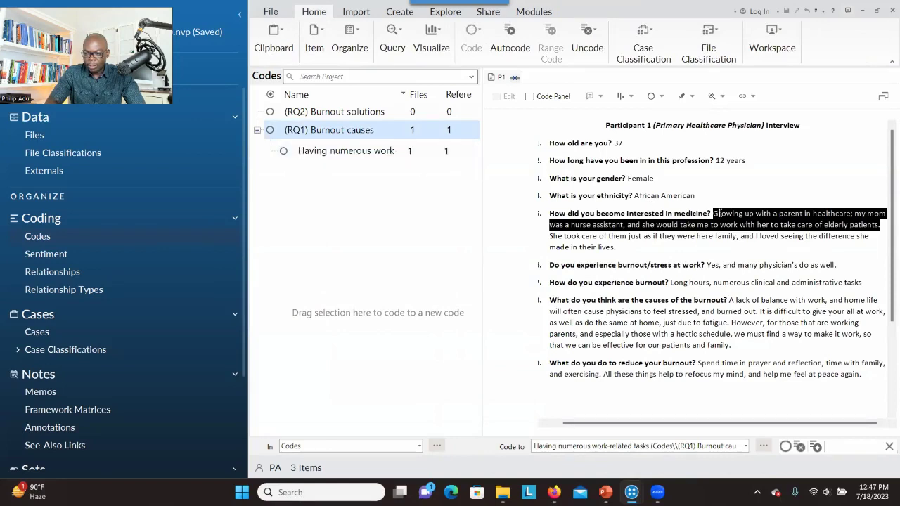
left_click(408, 155)
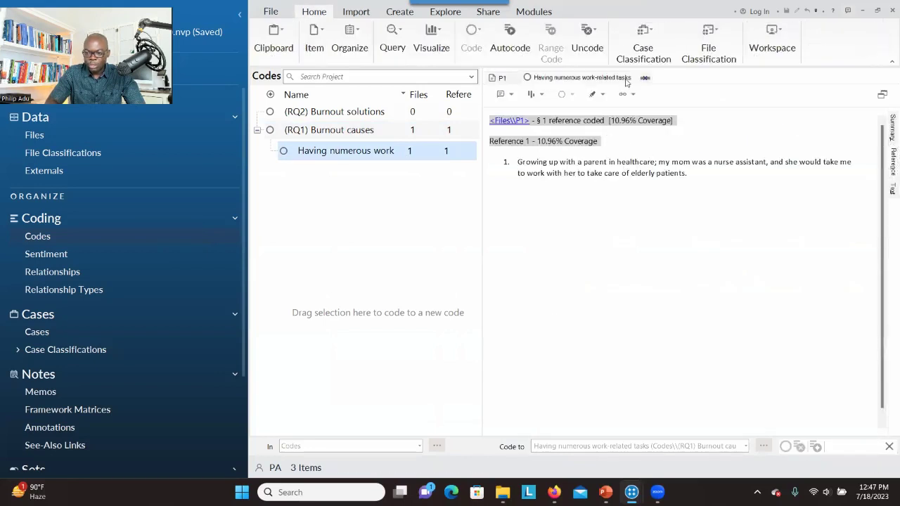
left_click(645, 78)
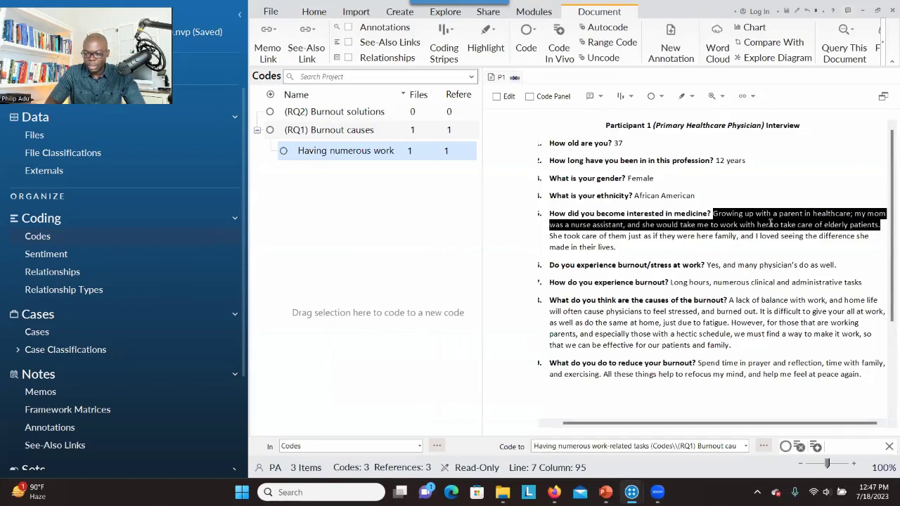
left_click(526, 48)
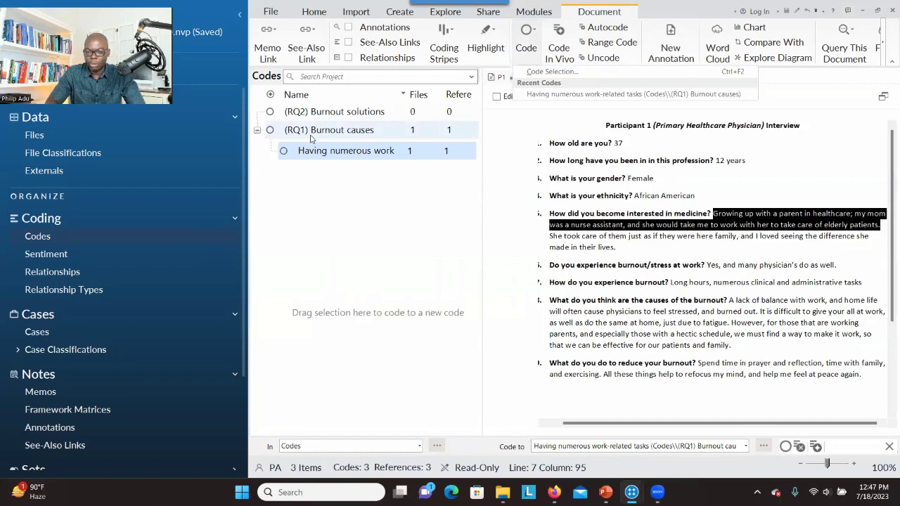
left_click(619, 213)
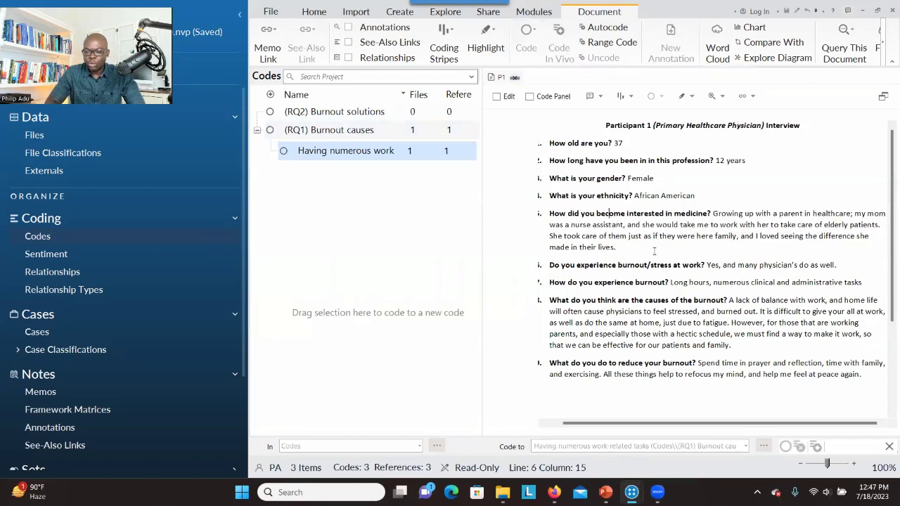
Step: Code "Long hours" in the answer to question 7 in vivo and move the new code under "(RQ1) Burnout causes"
left_click_drag(671, 282, 710, 282)
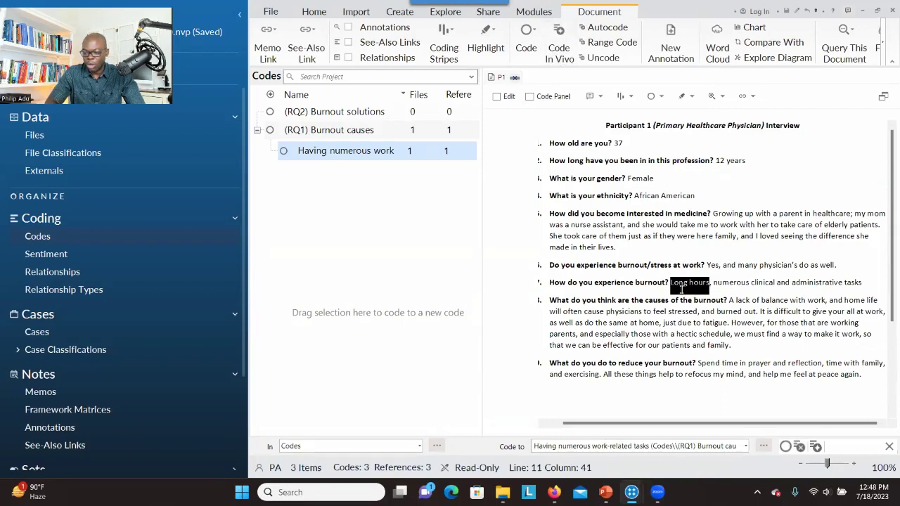
left_click(557, 61)
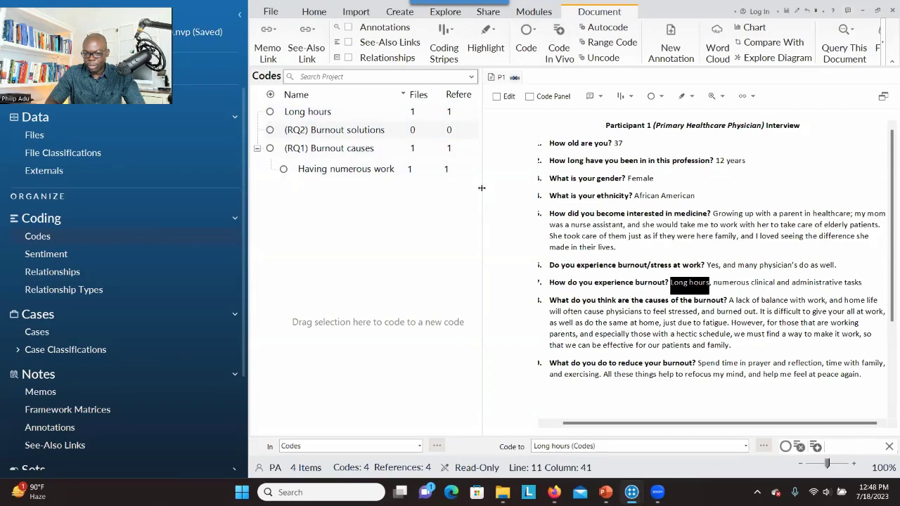
left_click(314, 115)
left_click_drag(271, 114, 289, 151)
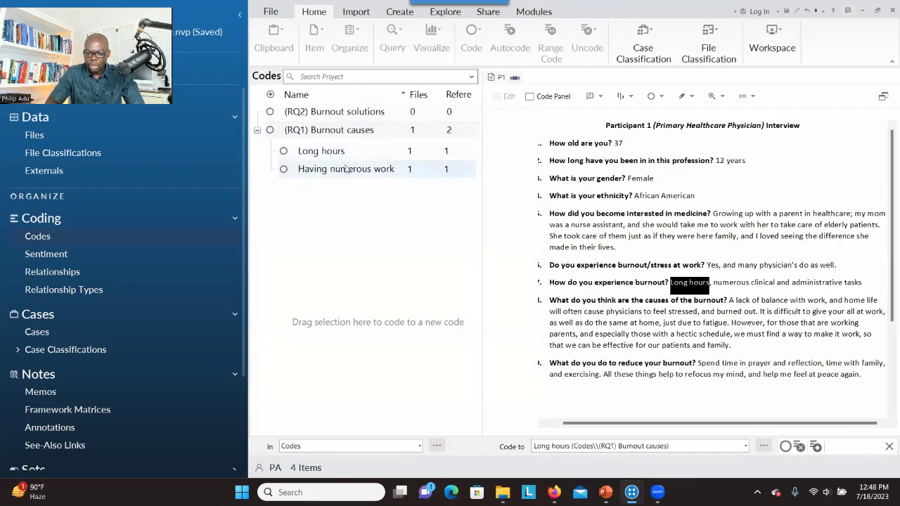
Step: Review the description and the child-coding aggregation option in the code properties of "(RQ1) Burnout causes"
right_click(320, 129)
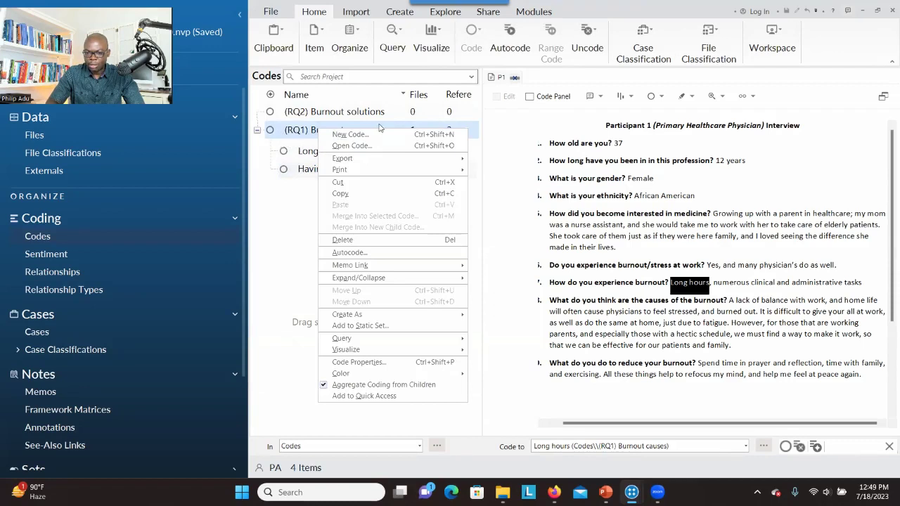
right_click(314, 129)
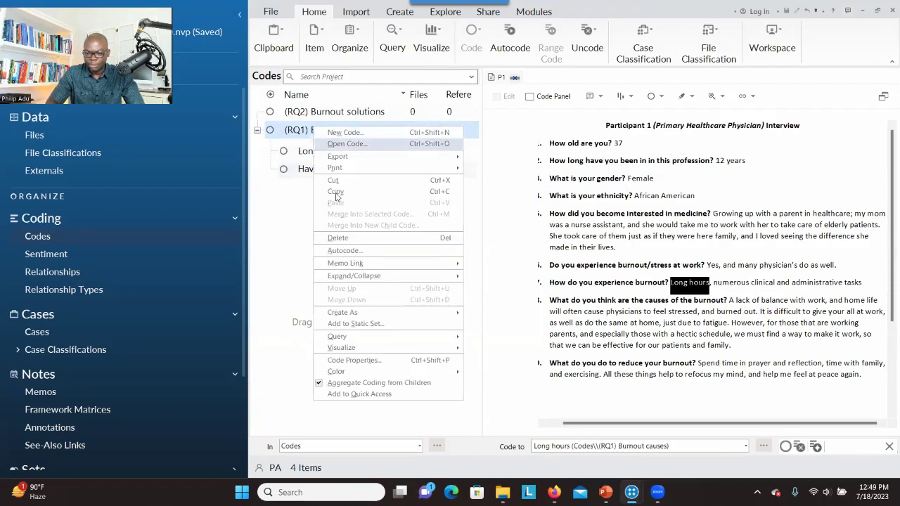
left_click(346, 363)
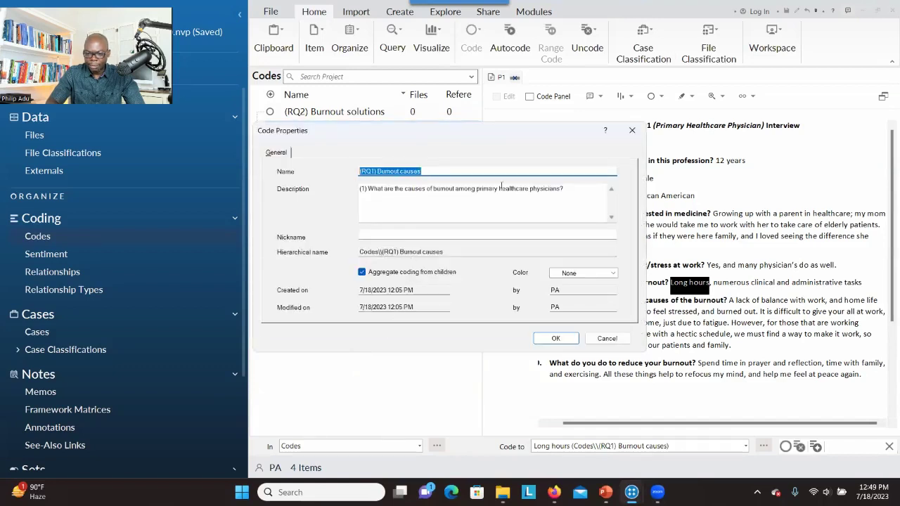
left_click_drag(565, 189, 346, 188)
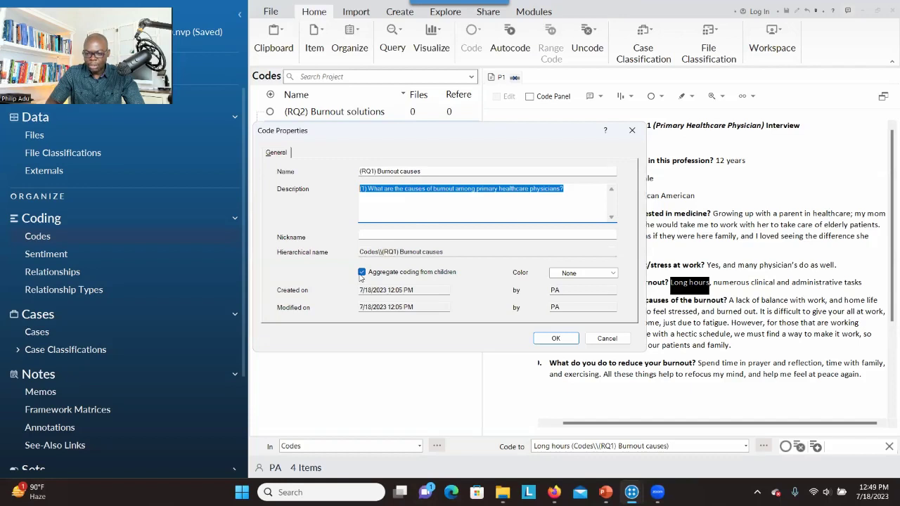
left_click(553, 340)
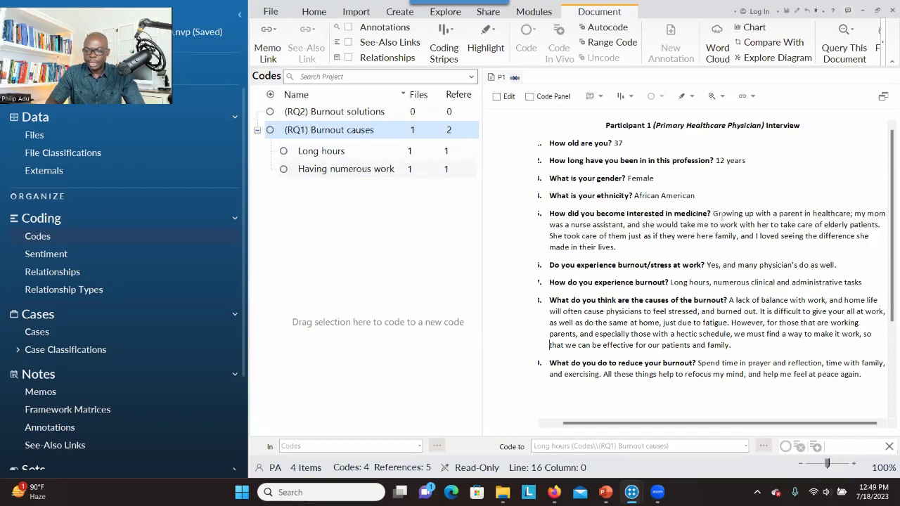
Step: Code the first sentence of the answer to question 5 to a new child code "Engaging in exercising" under "(RQ2) Burnout solutions", and expand that parent
left_click_drag(714, 213, 882, 225)
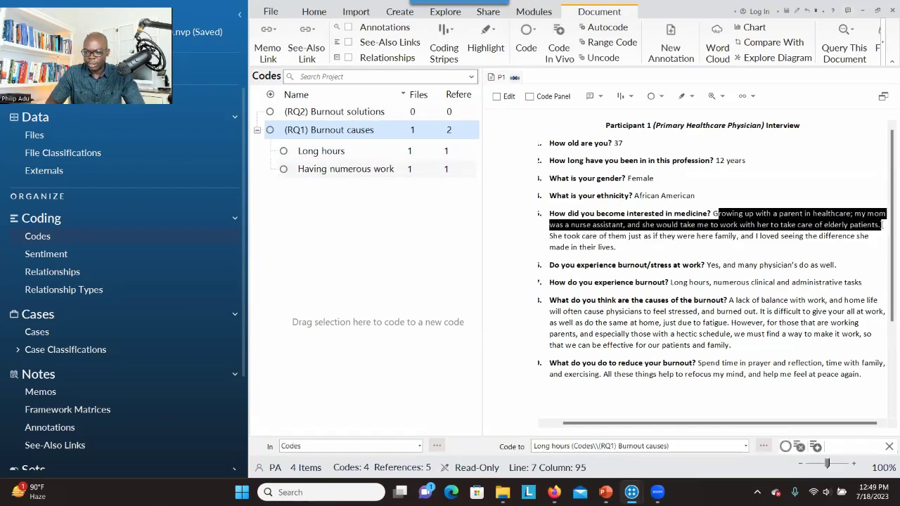
left_click(749, 214)
left_click_drag(715, 213, 881, 226)
right_click(752, 216)
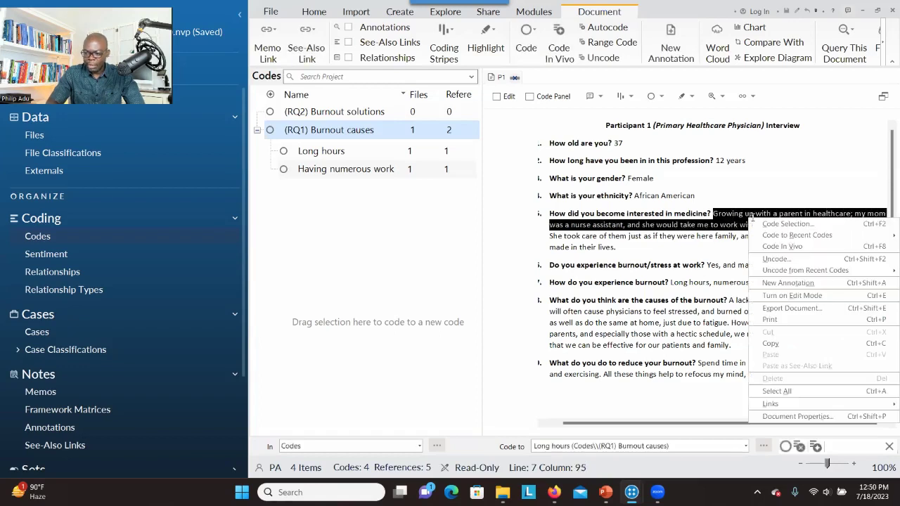
left_click(763, 226)
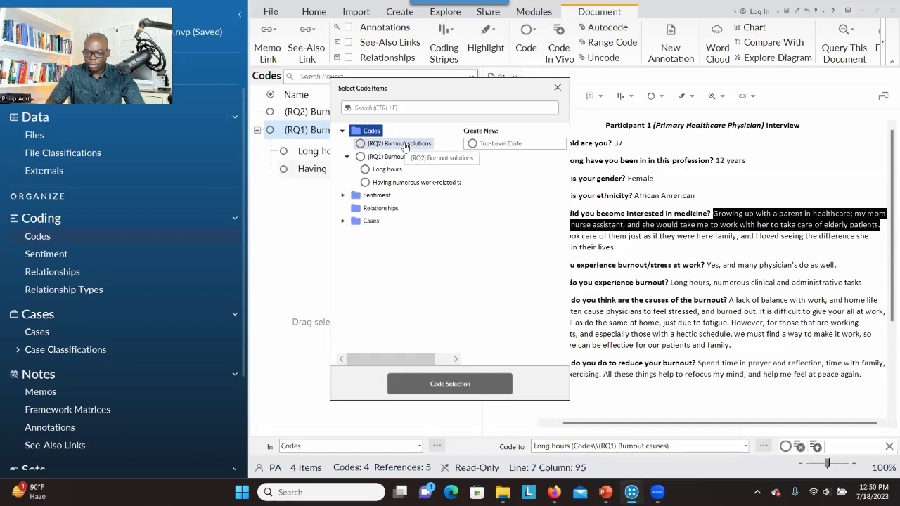
left_click(405, 145)
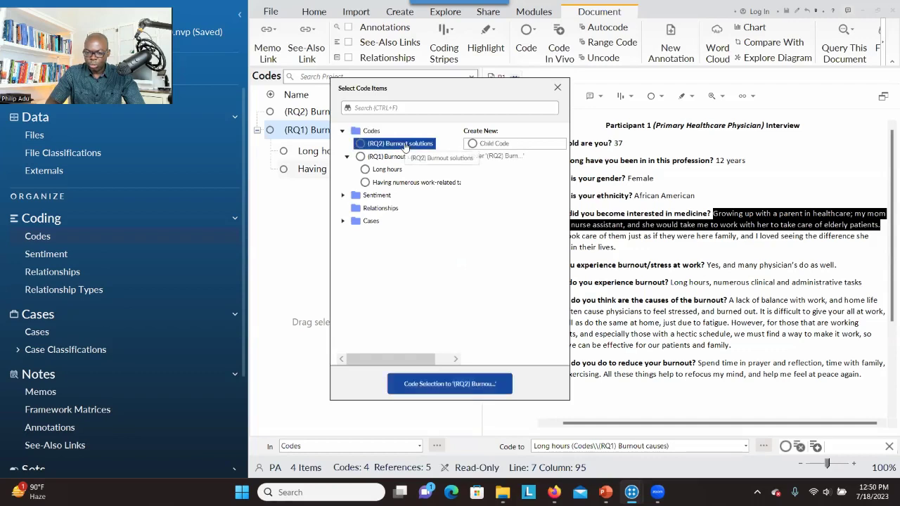
left_click(501, 144)
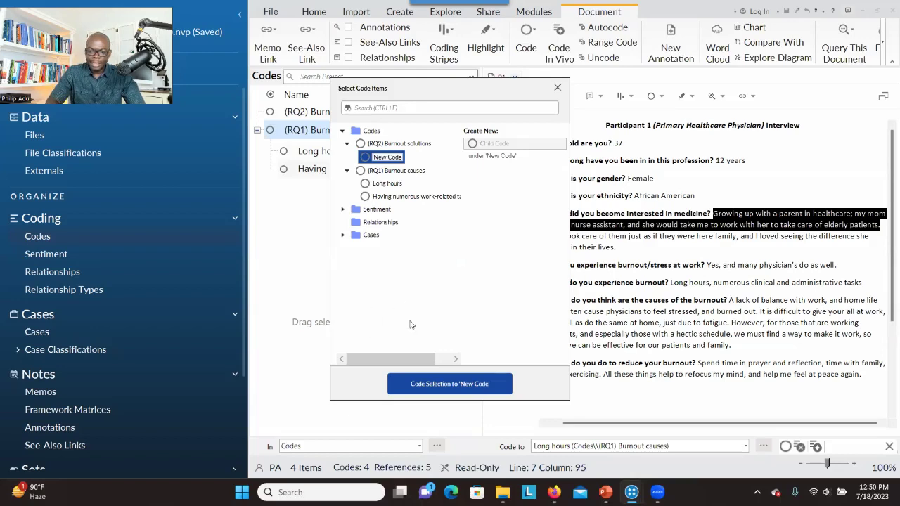
key("ctrl+v")
key("Return")
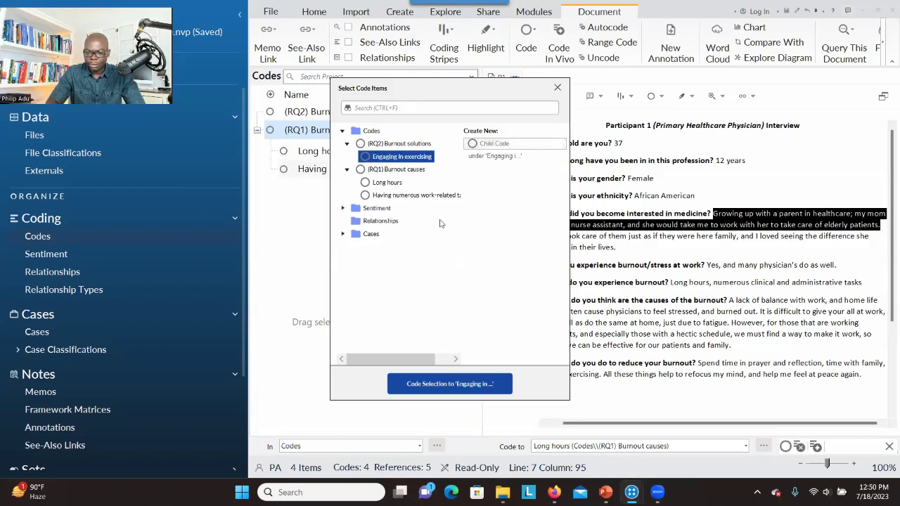
left_click(446, 385)
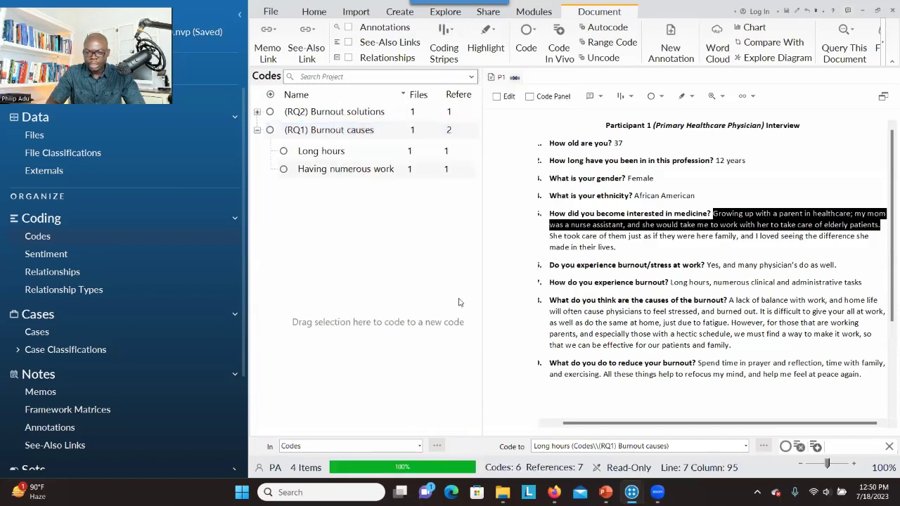
left_click(257, 112)
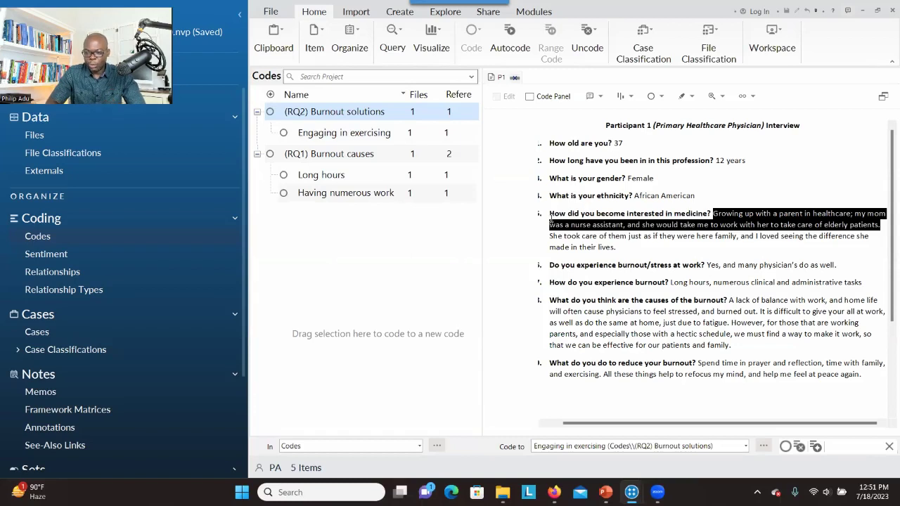
Step: With "numerous clinical and administrative tasks" selected in answer 7, create child code "Having numerous work related tasks" under "(RQ1) Burnout causes", aggregating coding from children
left_click(626, 233)
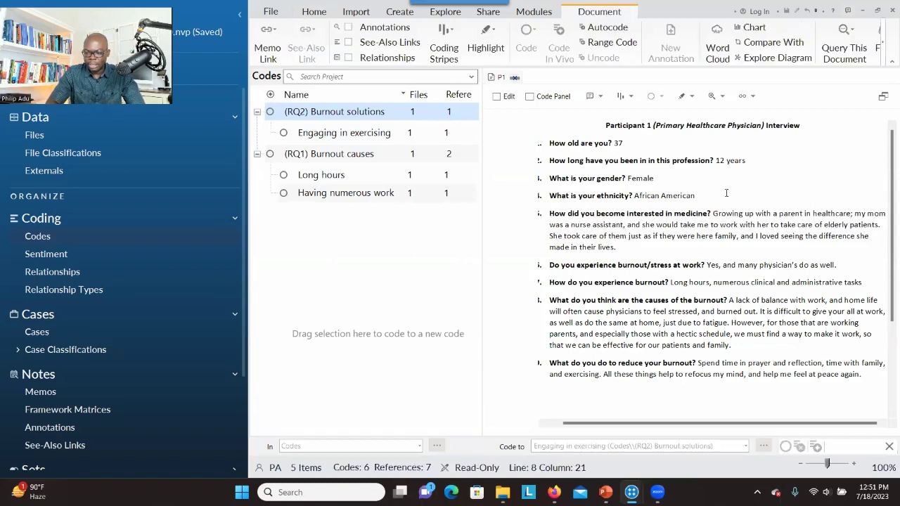
left_click_drag(714, 213, 735, 236)
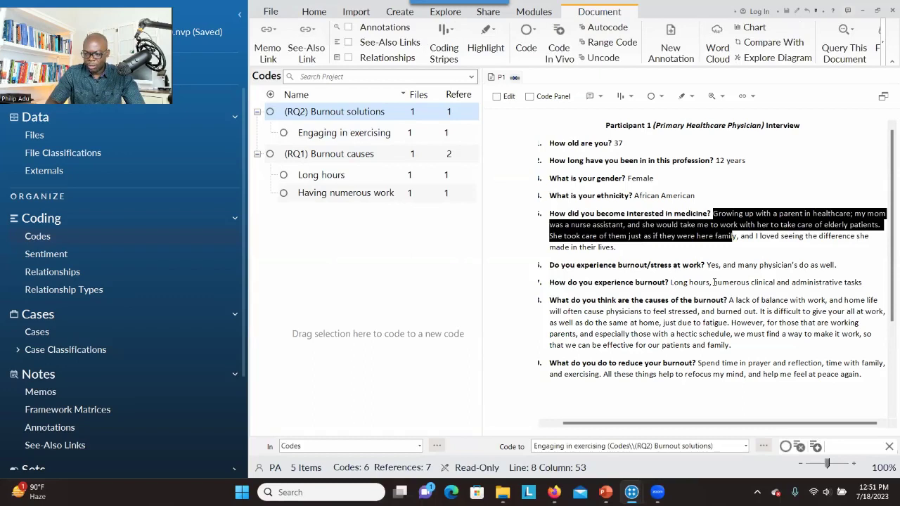
left_click_drag(714, 282, 864, 283)
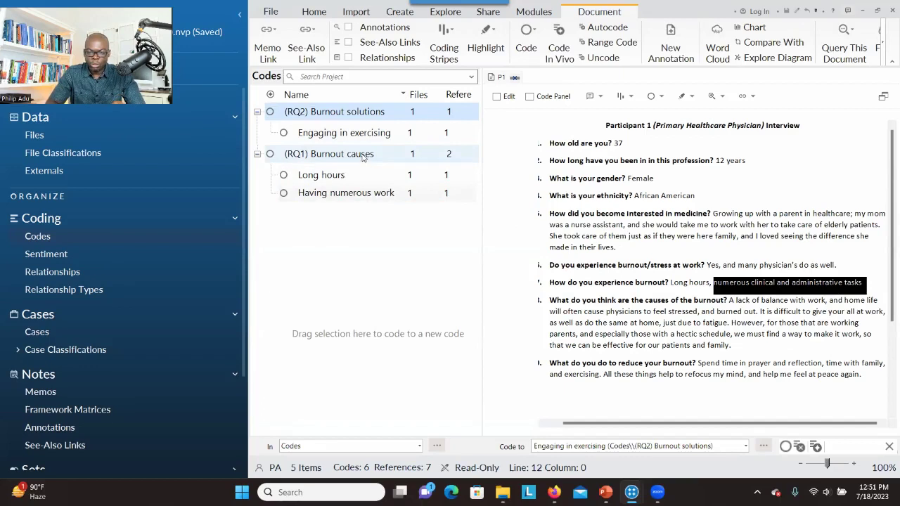
right_click(363, 156)
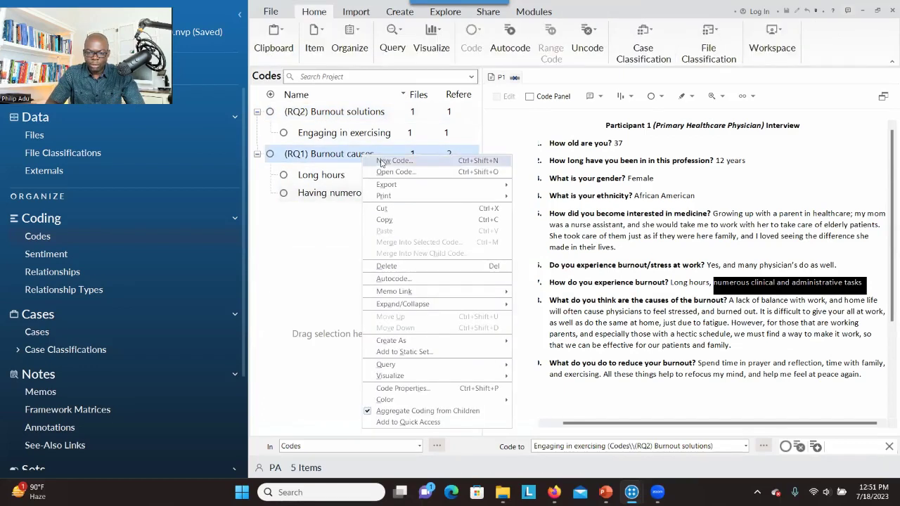
left_click(382, 162)
key("ctrl+v")
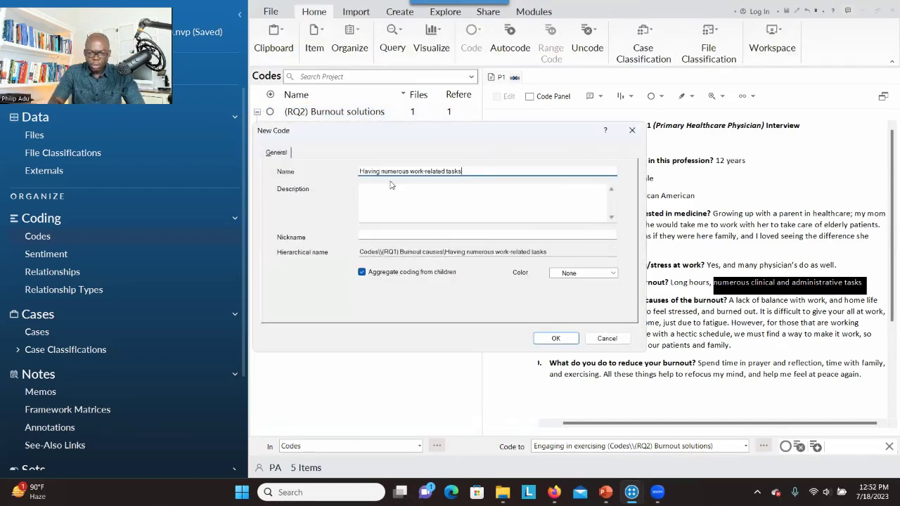
left_click(427, 171)
key("BackSpace")
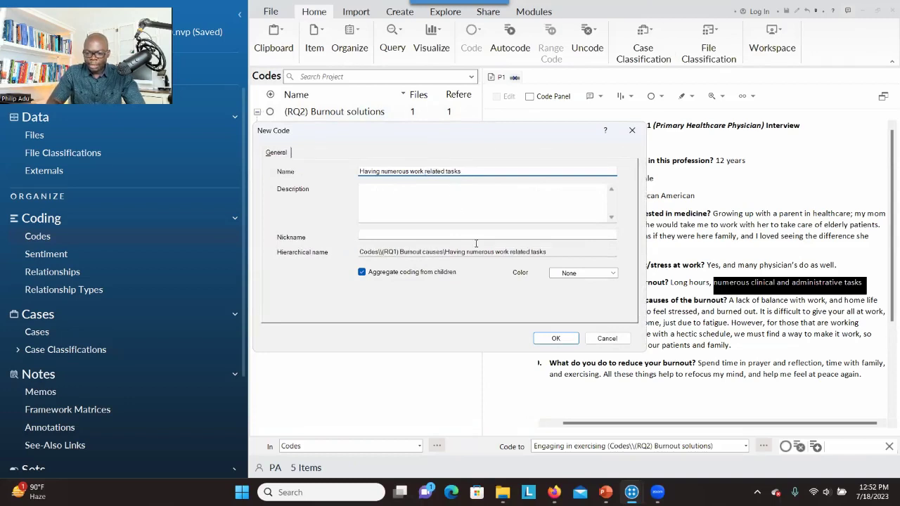
left_click(537, 339)
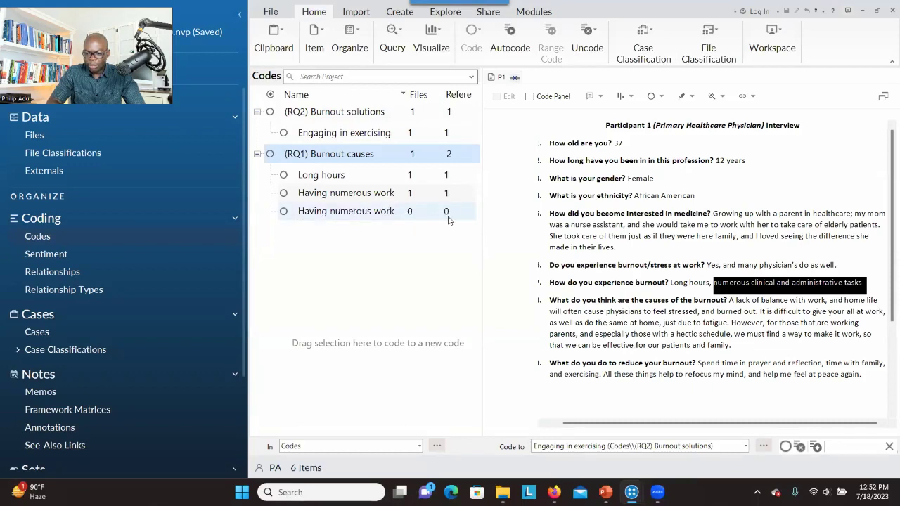
Step: Open the new "Having numerous work related tasks" code to check its coded content, and close it again
left_click(358, 218)
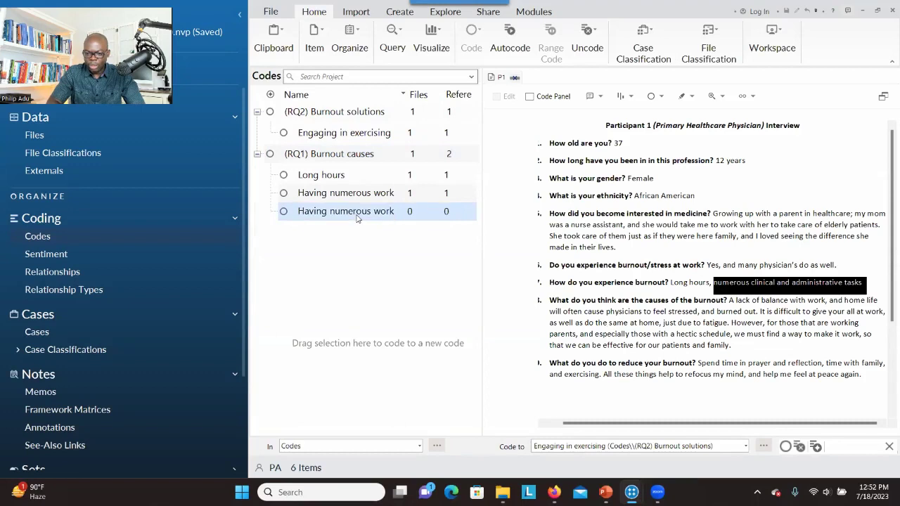
double_click(356, 218)
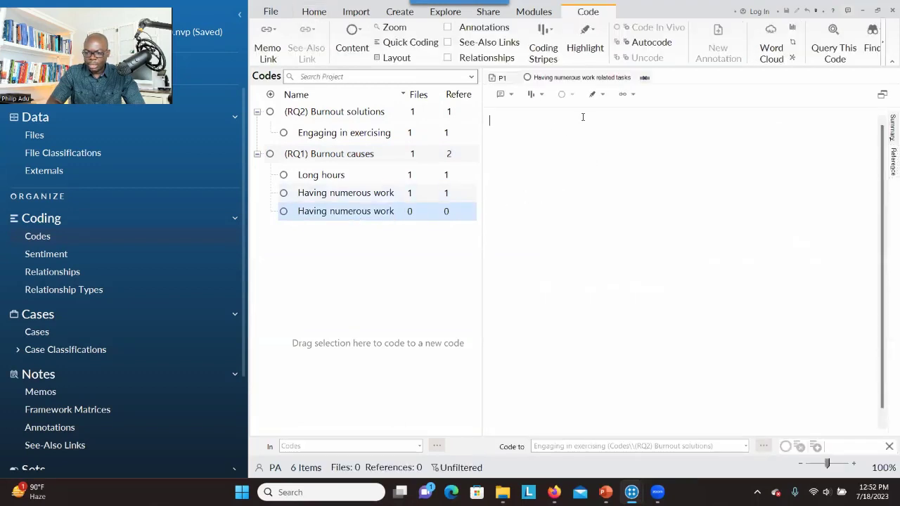
left_click(644, 77)
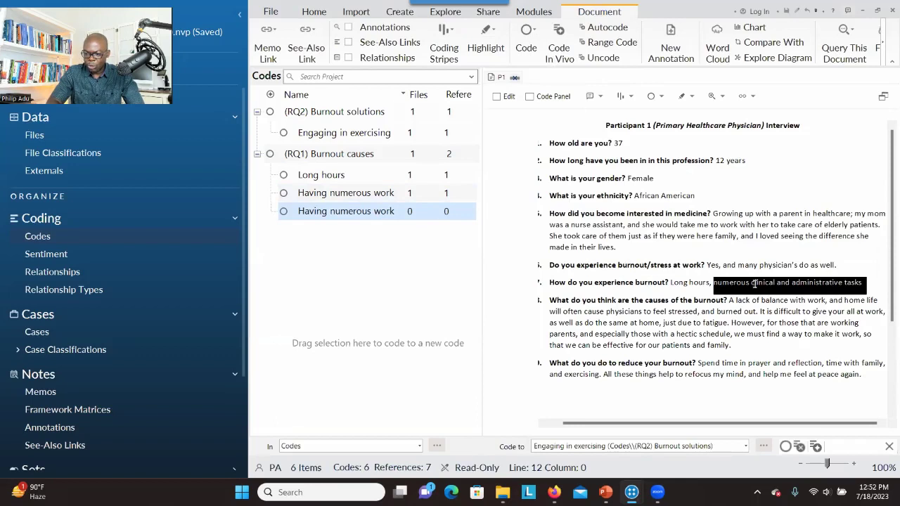
Step: Code "numerous clinical and administrative tasks" in the answer to question 7 to "Having numerous work related tasks" and deselect the text
left_click_drag(756, 283, 408, 218)
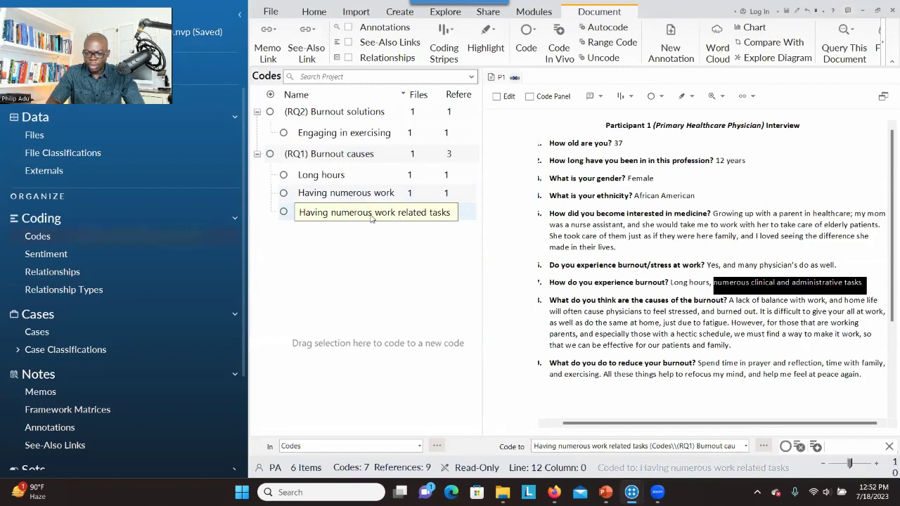
left_click(371, 218)
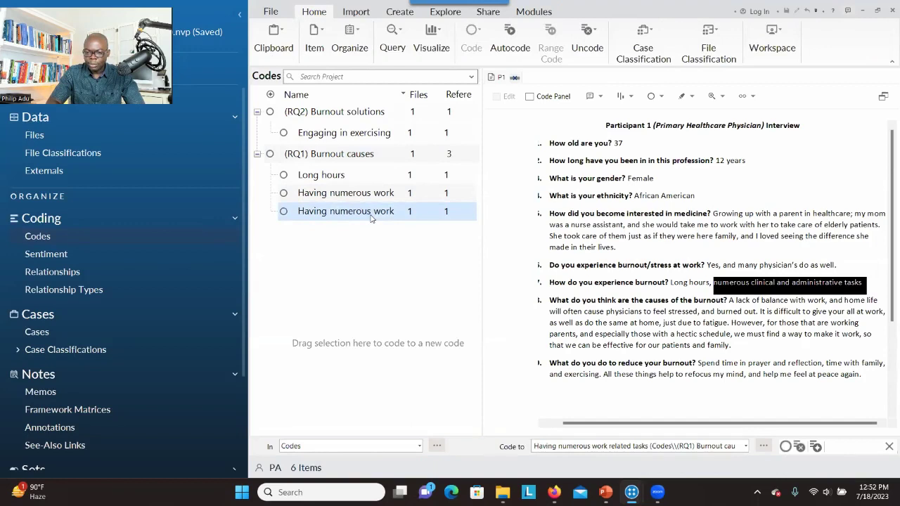
left_click(682, 258)
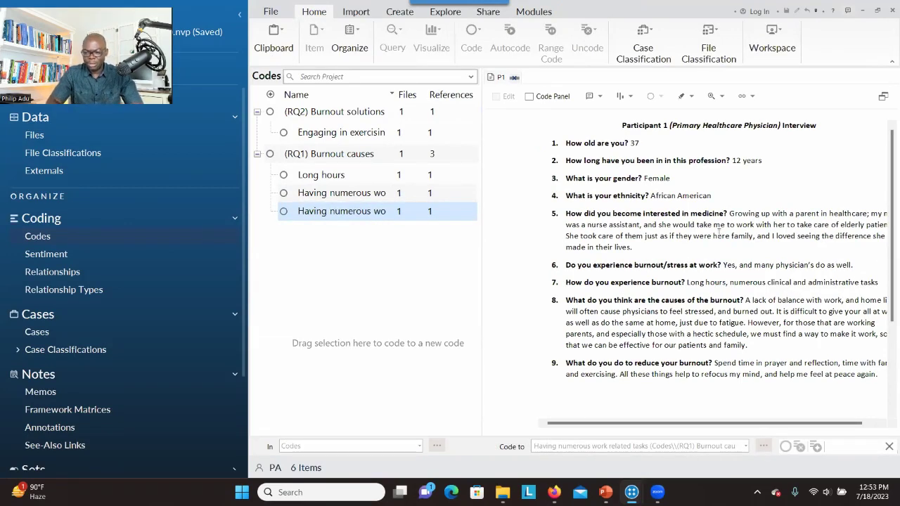
left_click_drag(835, 220, 839, 223)
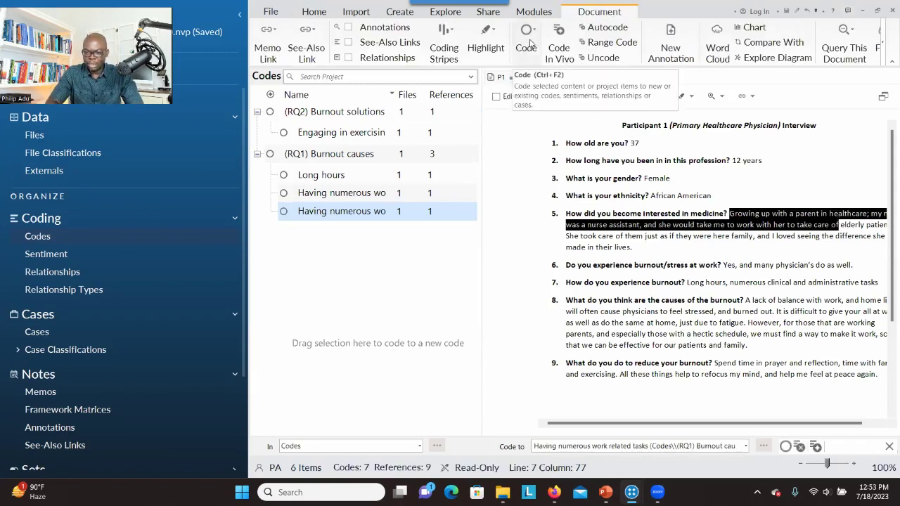
right_click(693, 227)
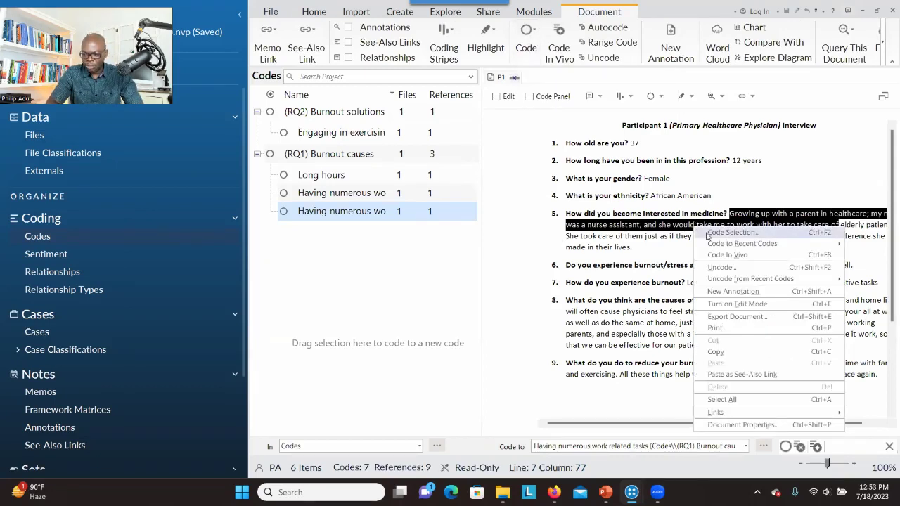
left_click(576, 232)
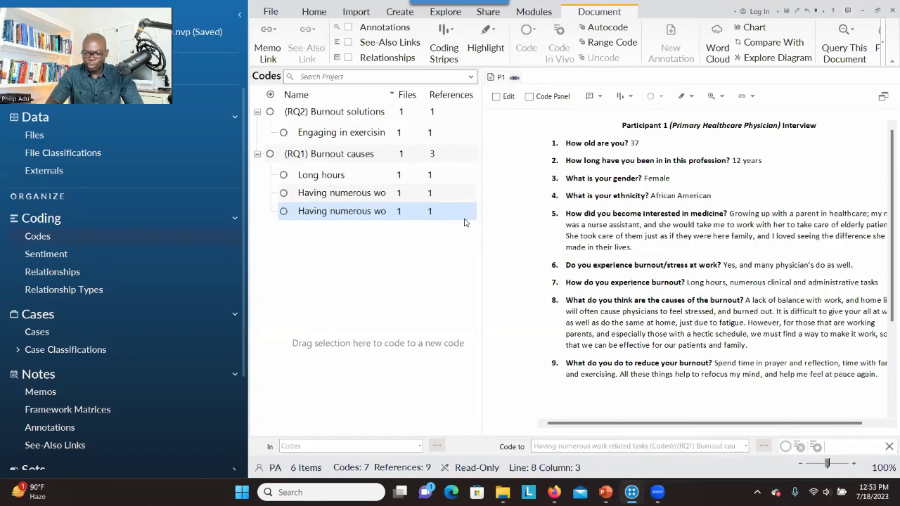
right_click(331, 155)
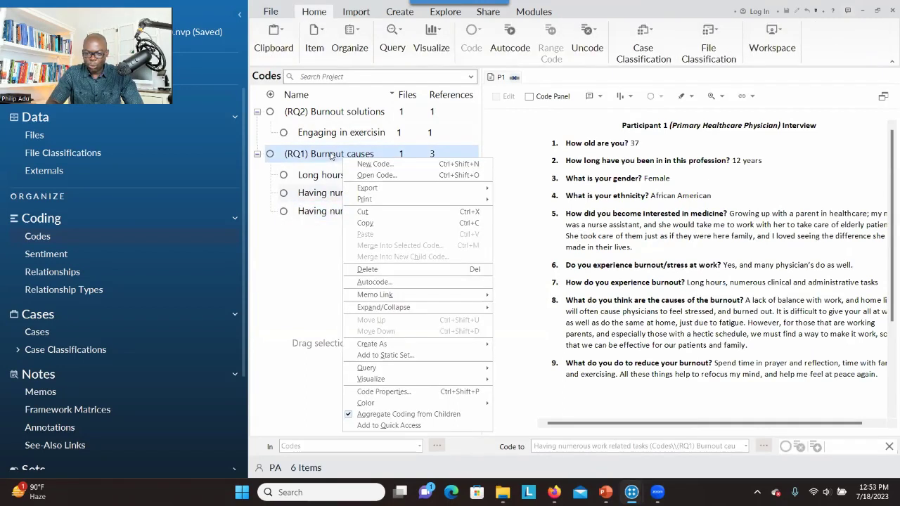
left_click(366, 166)
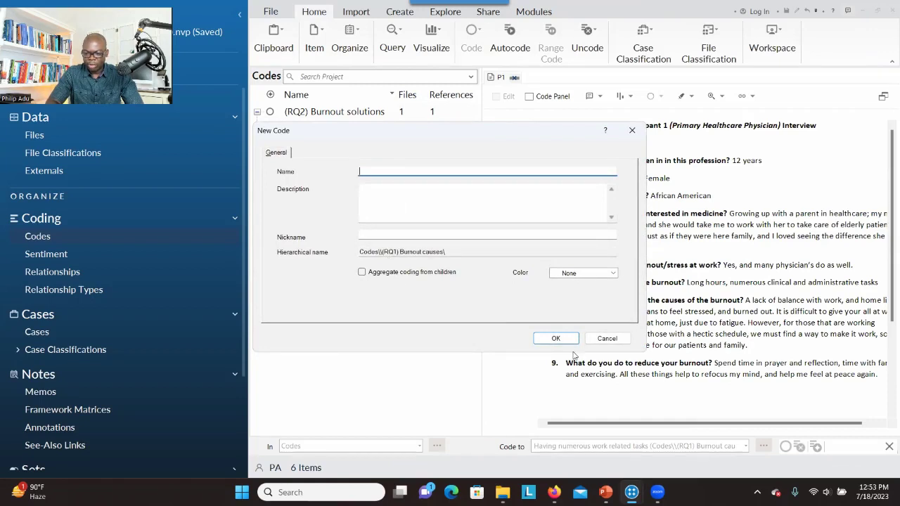
left_click(632, 131)
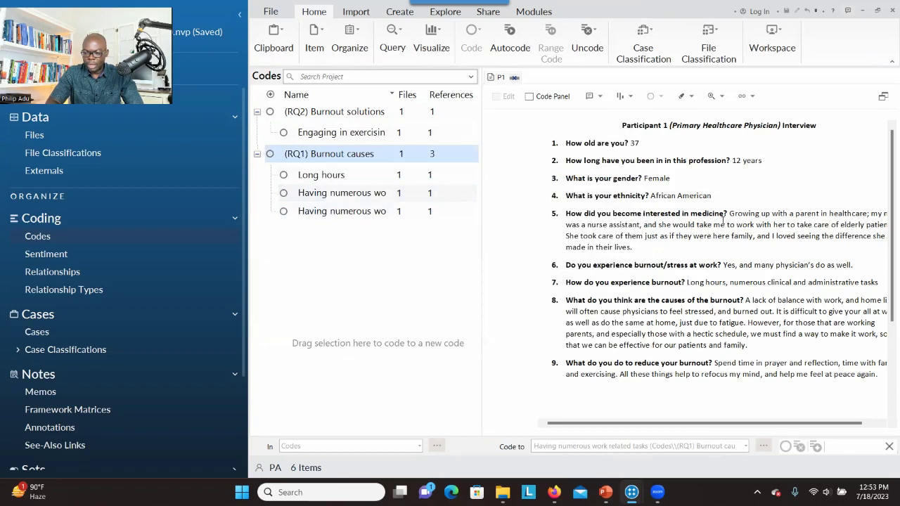
left_click_drag(730, 215, 821, 225)
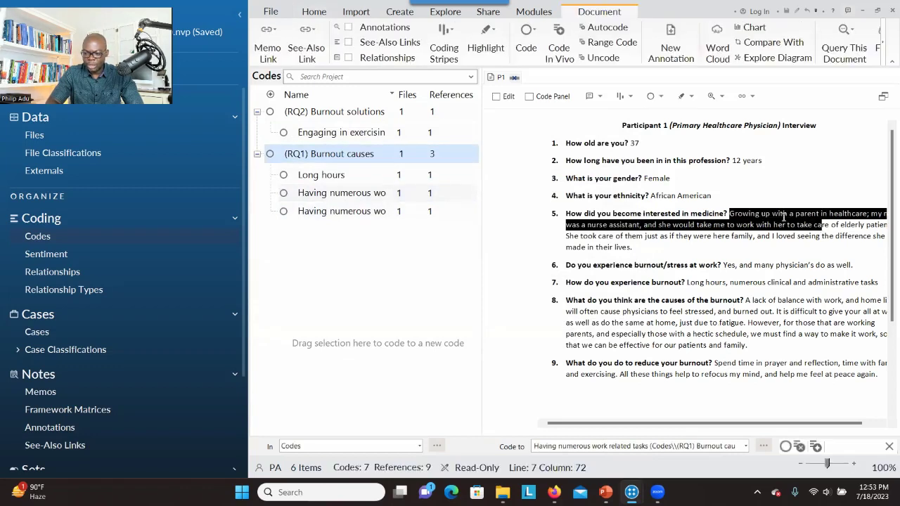
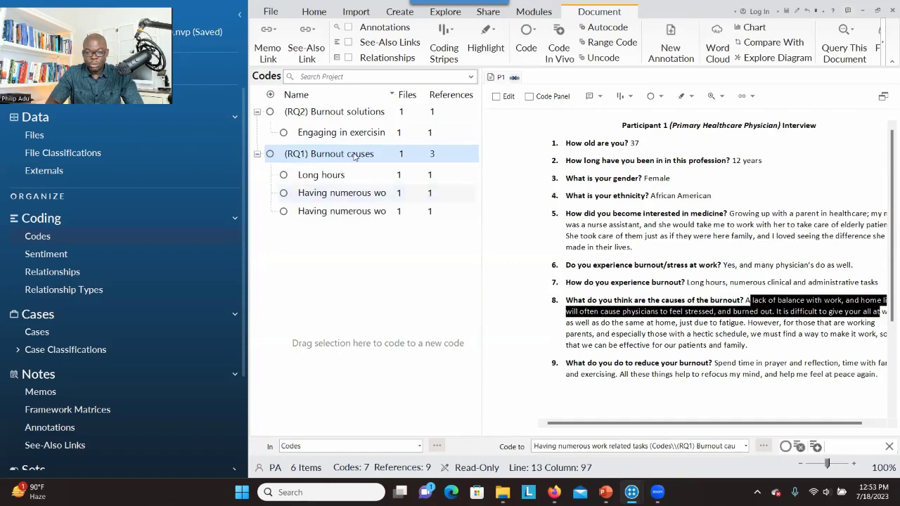
Step: Create child code "Engaging in meditation" under "(RQ2) Burnout solutions", aggregating coding from children, and code the opening passage of answer 8 to it
right_click(302, 114)
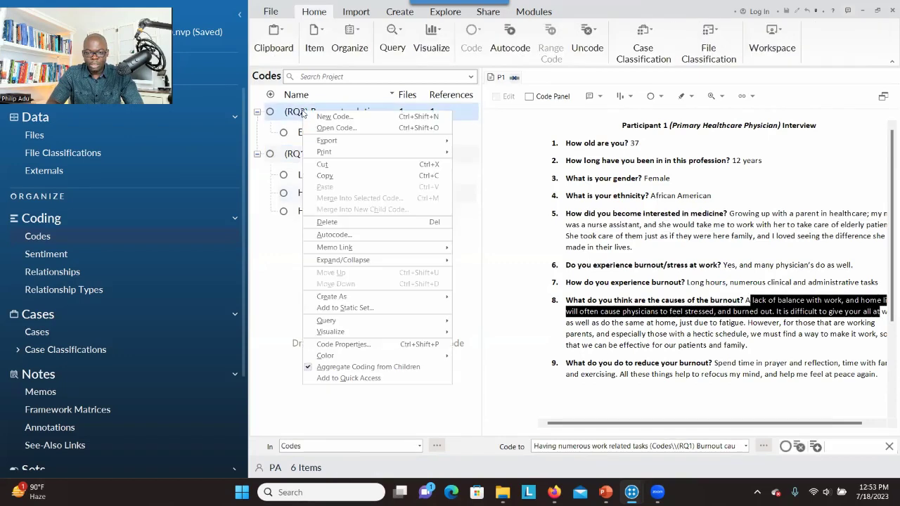
left_click(321, 117)
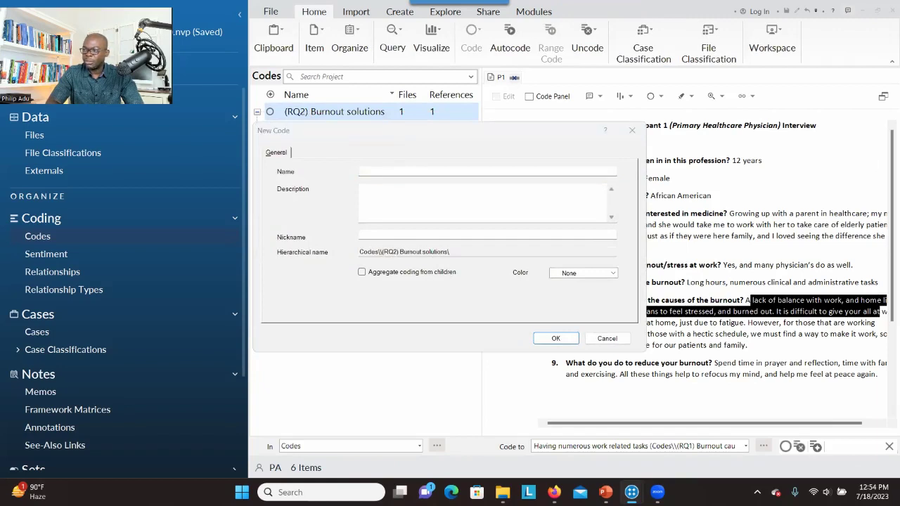
type("Engaging in meditation")
left_click(362, 273)
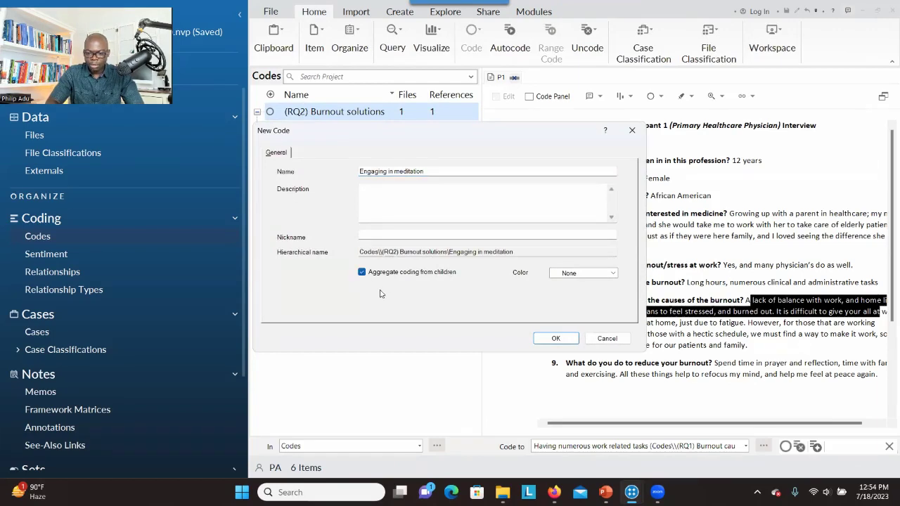
left_click(556, 338)
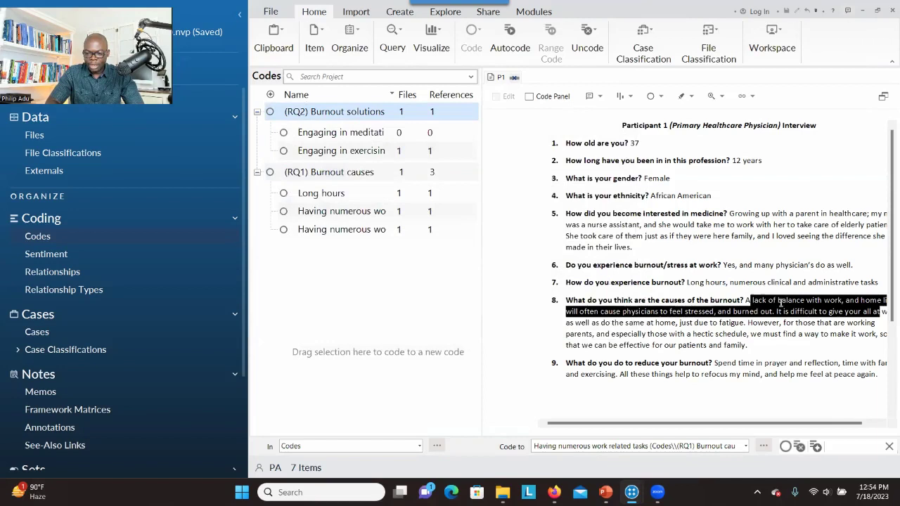
left_click(394, 135)
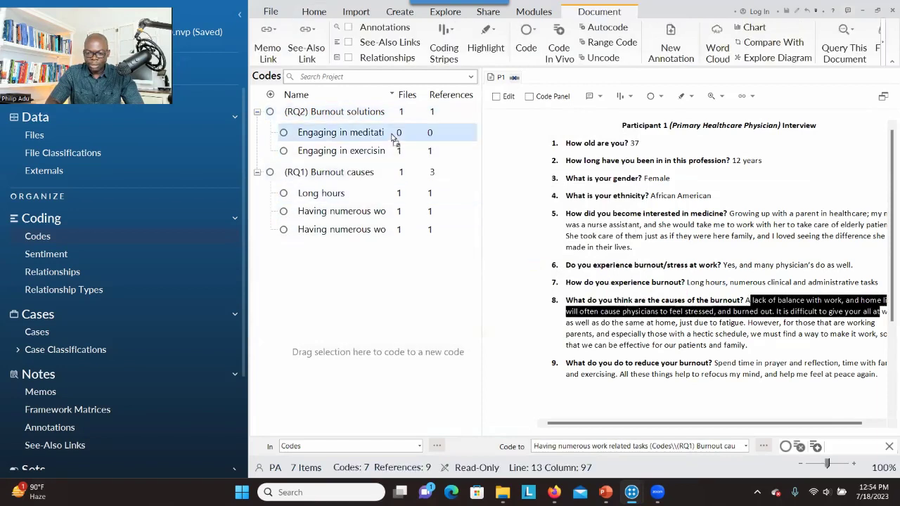
Step: Code the whole answer to question 9 about reducing burnout to "Engaging in meditation"
scroll(886, 281, "down", 2)
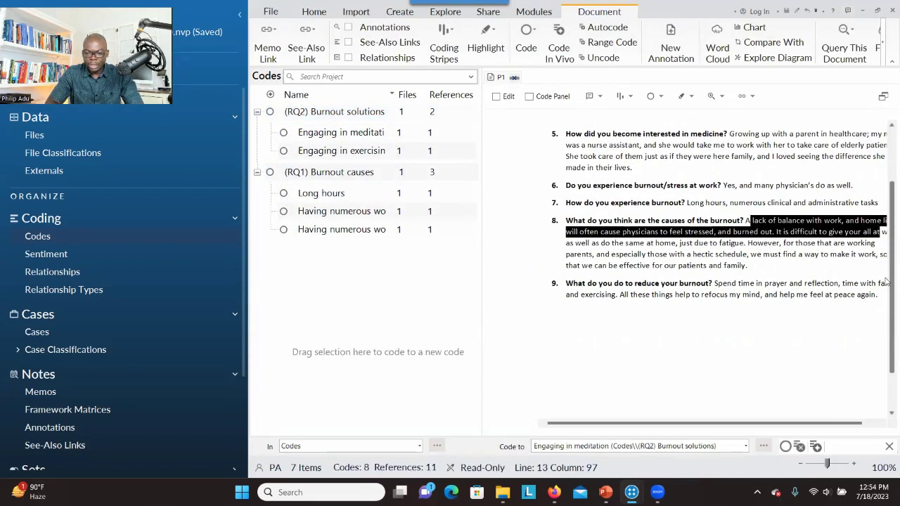
scroll(887, 281, "up", 1)
left_click(715, 314)
left_click_drag(715, 315, 874, 326)
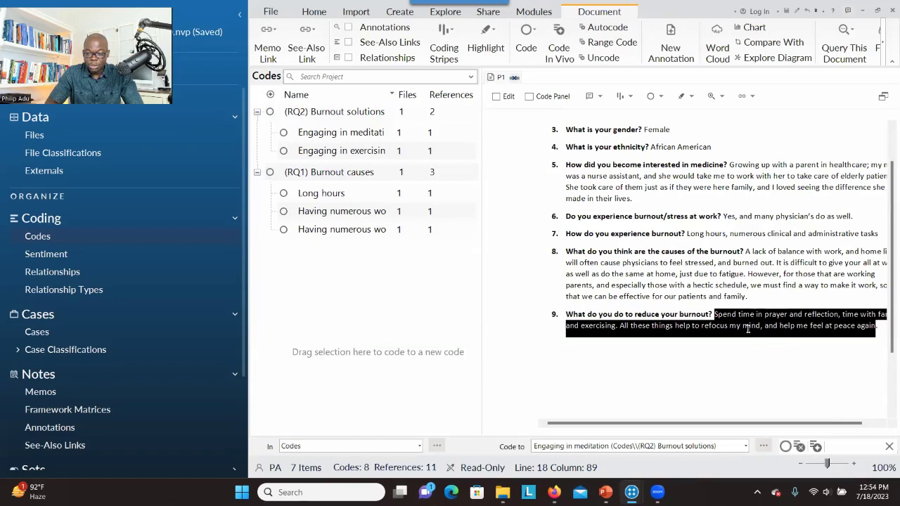
left_click_drag(744, 325, 373, 138)
Step: Code the full answer to question 8 about burnout causes to "Long hours" and close the P1 interview
left_click_drag(750, 252, 788, 294)
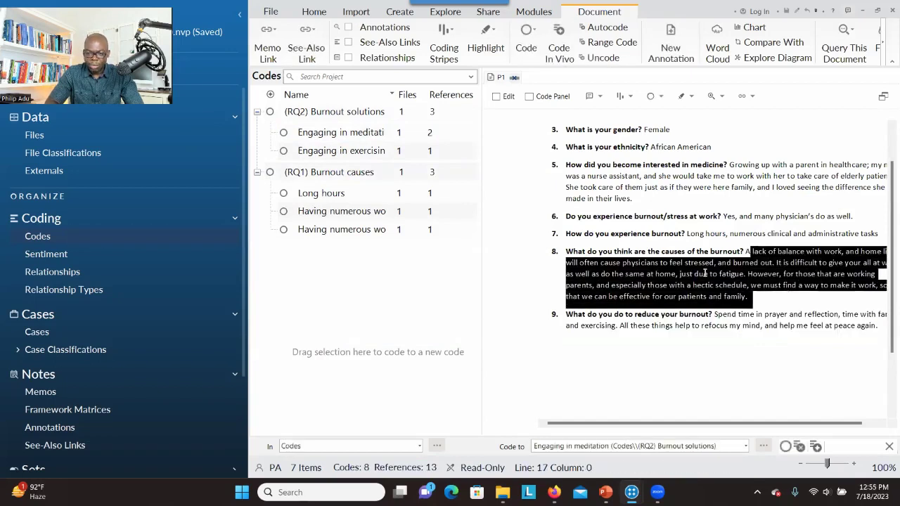
left_click_drag(651, 277, 397, 196)
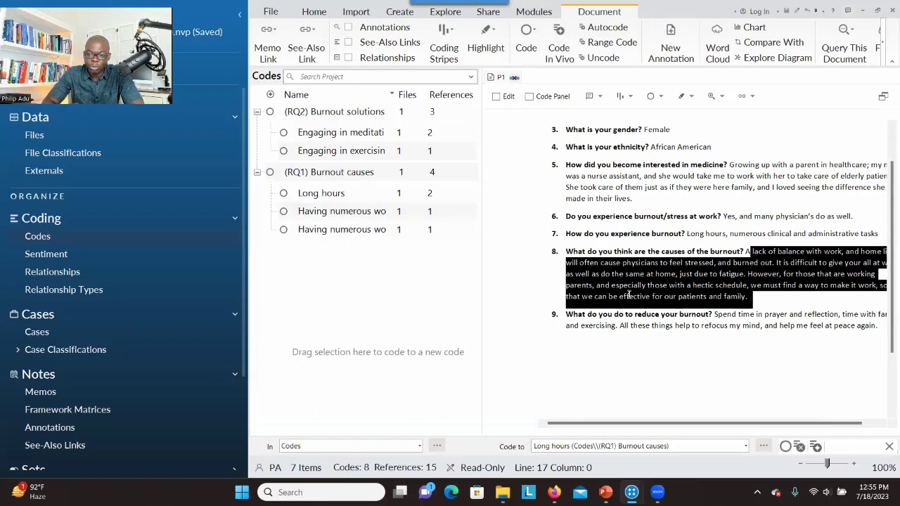
left_click(514, 77)
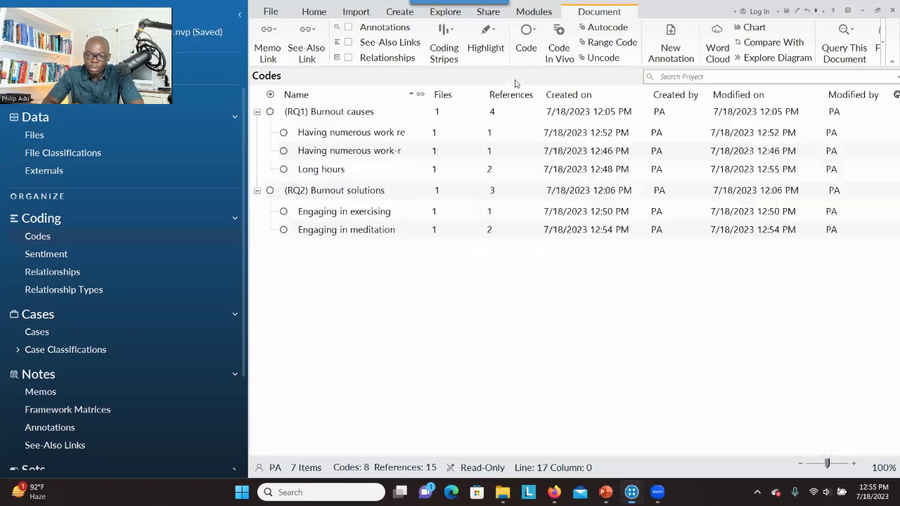
Step: Open the P2 interview from the project files and display the codes list beside it
left_click(36, 136)
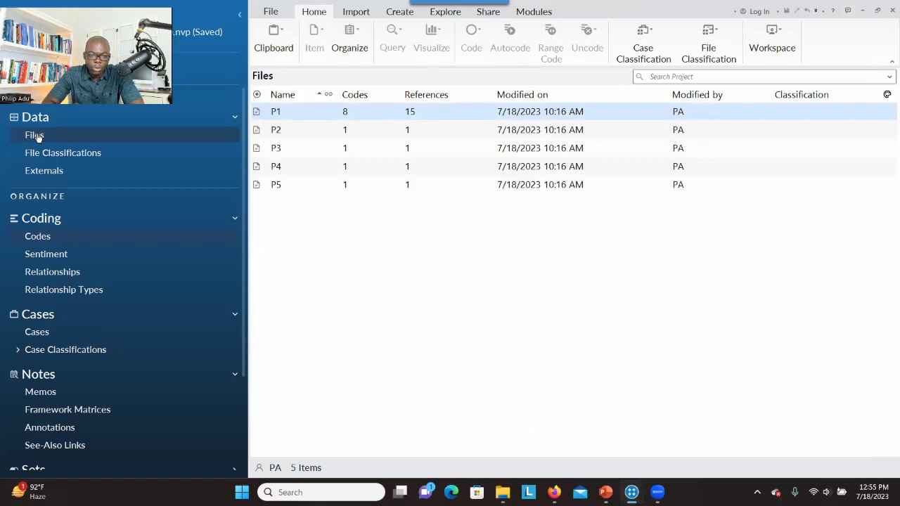
double_click(304, 134)
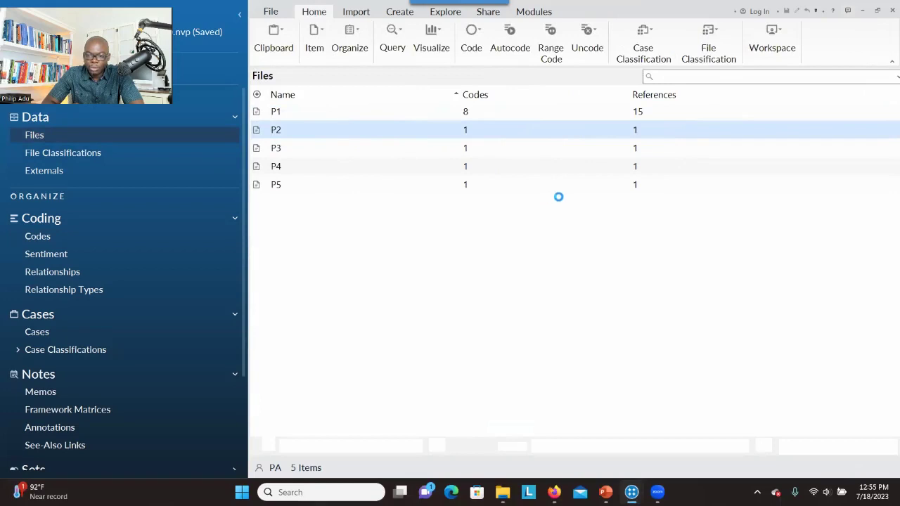
left_click(36, 239)
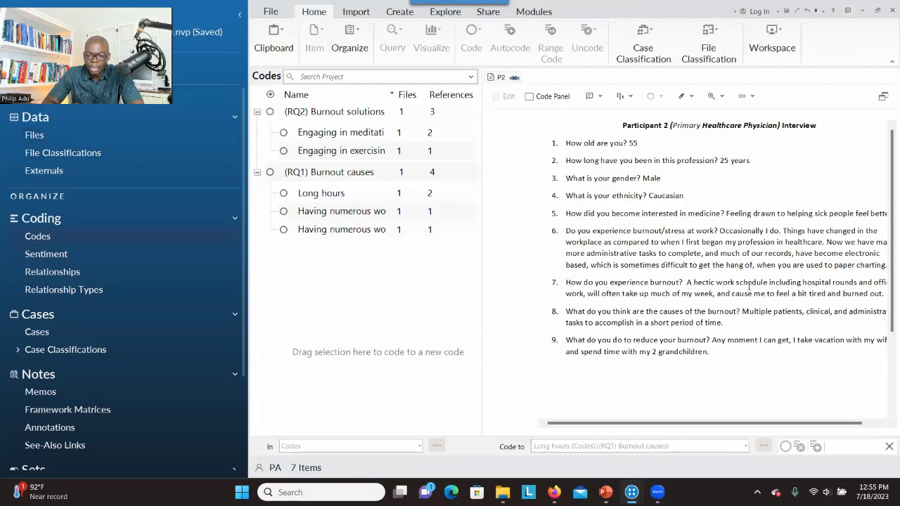